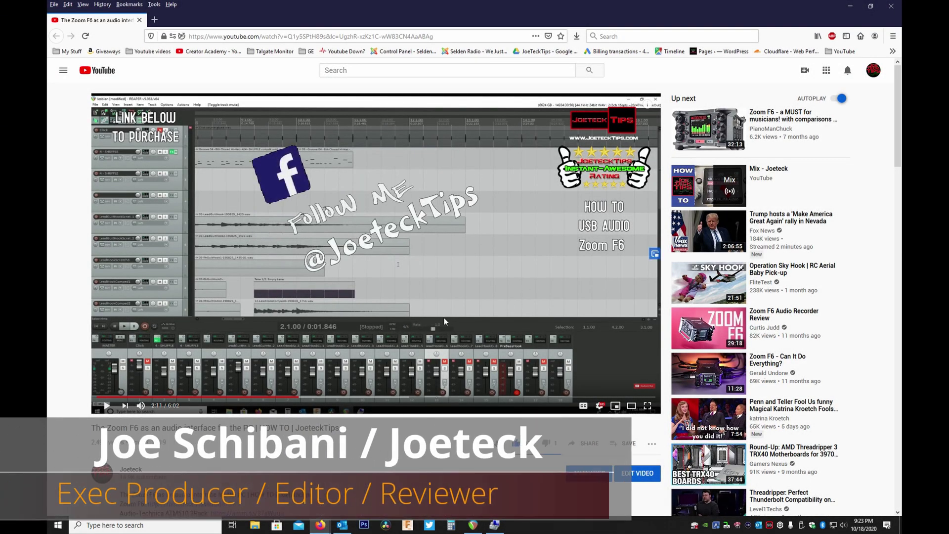
Step: Scroll the Zoom F6 video page down to the comments with the highlighted viewer question
scroll(444, 322, down, 1)
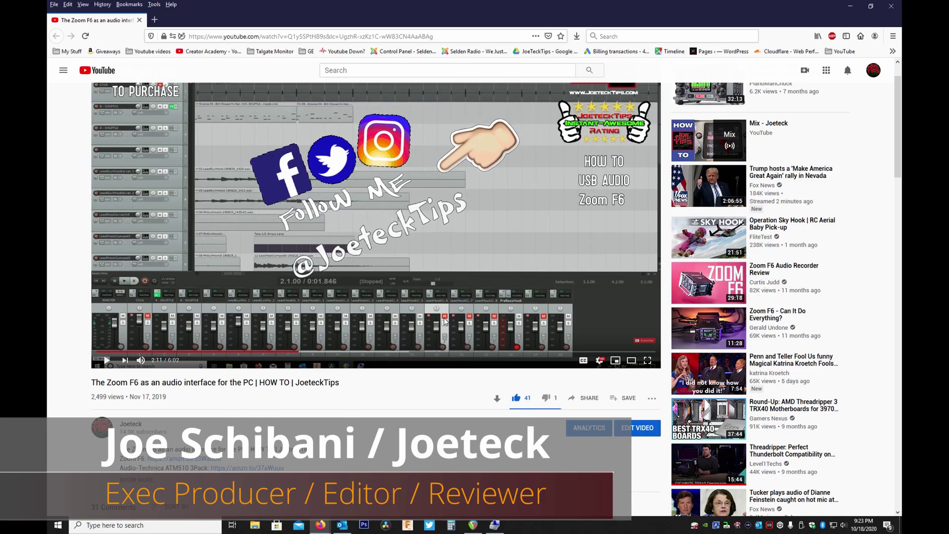
scroll(444, 322, down, 1)
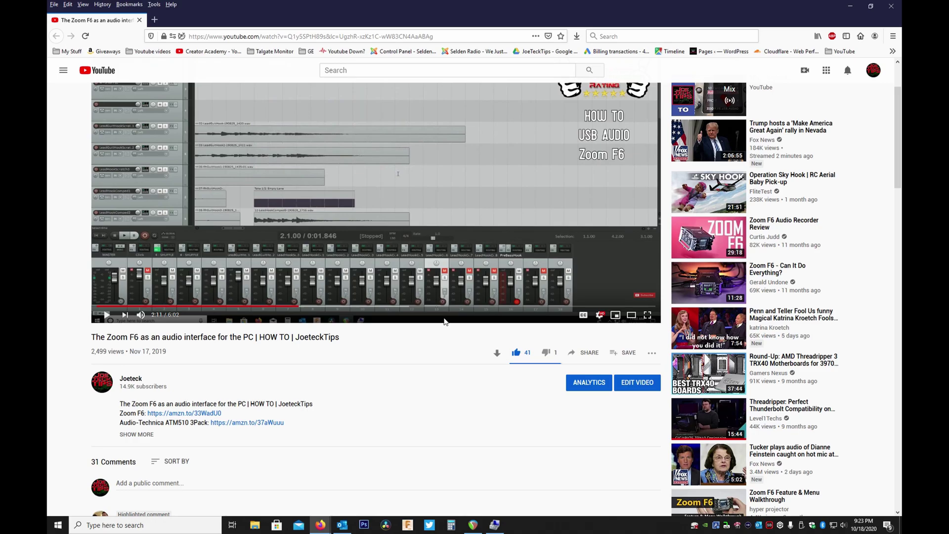
scroll(444, 322, down, 5)
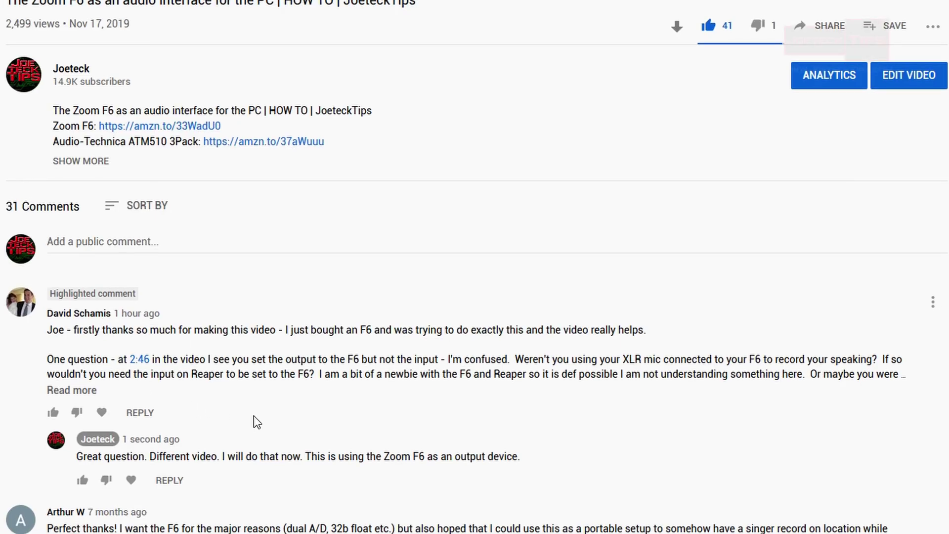
scroll(253, 417, down, 1)
Step: Expand the highlighted comment to show the viewer's full question about Reaper inputs
click(85, 322)
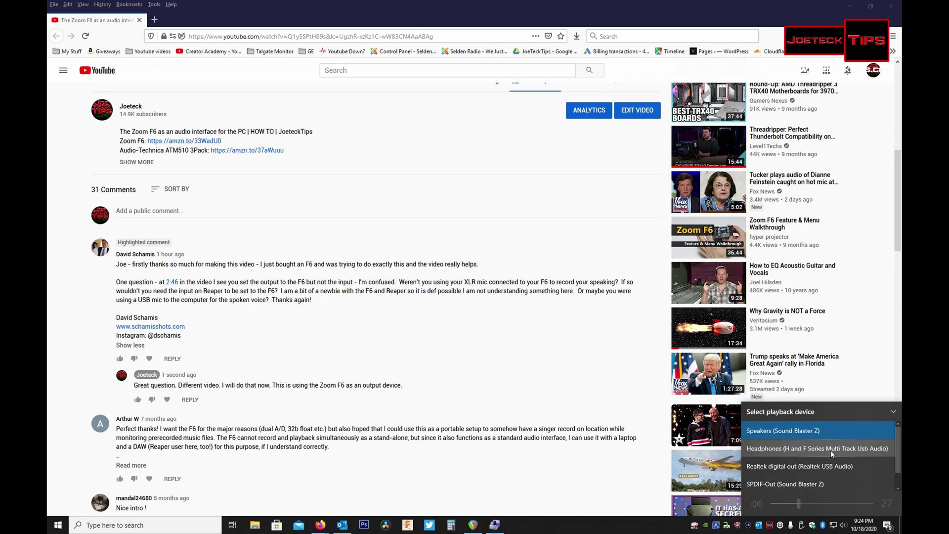
Step: Keep Speakers (Sound Blaster Z) as playback device, minimize Firefox and bring REAPER forward
click(805, 431)
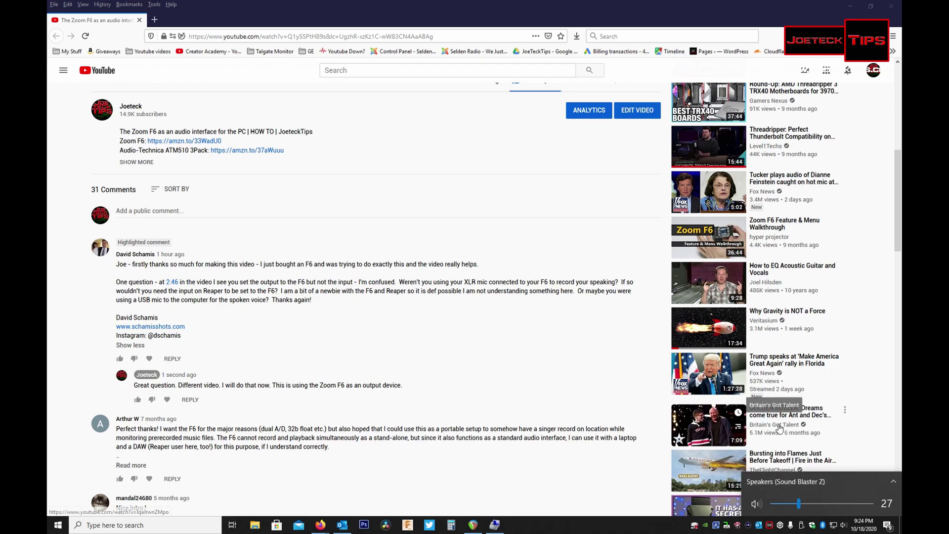
click(850, 6)
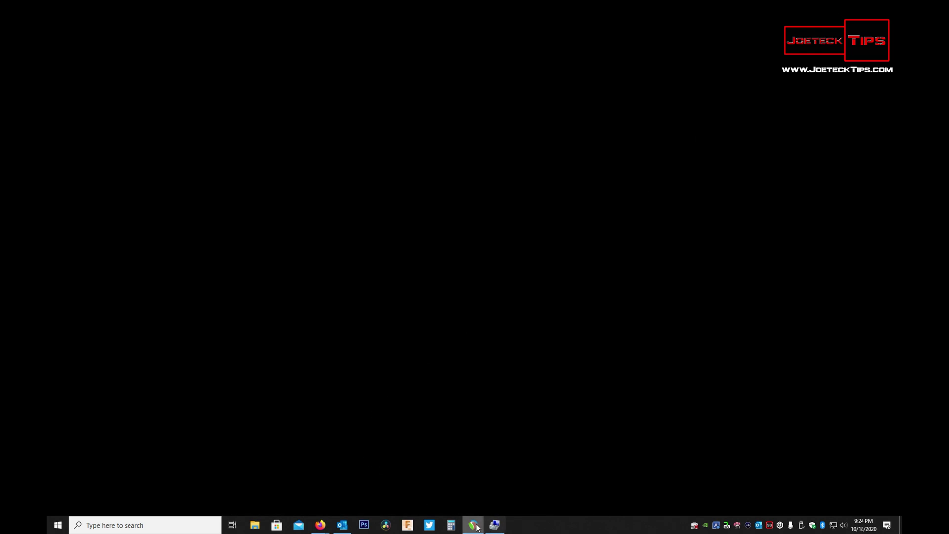
click(495, 525)
click(474, 524)
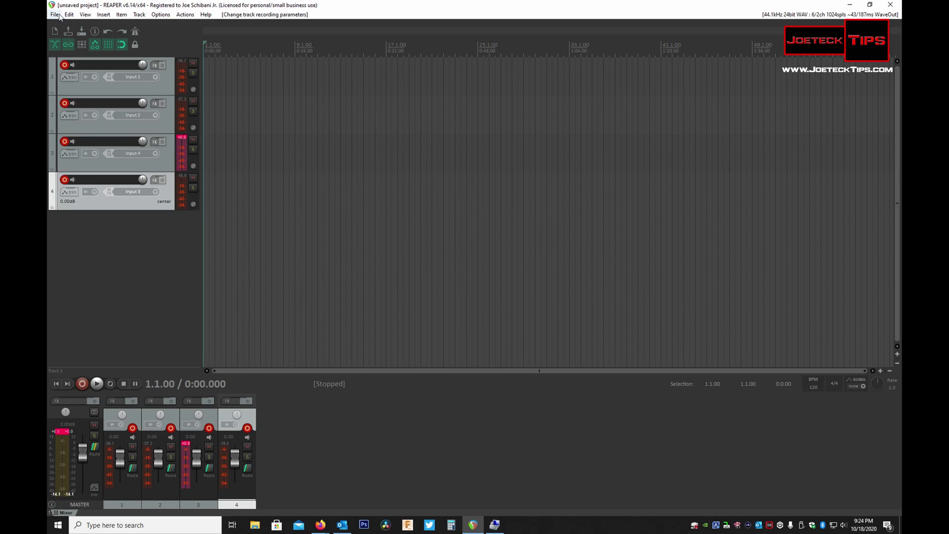
Step: Open REAPER's Preferences from the Options menu, showing the Device page
click(162, 15)
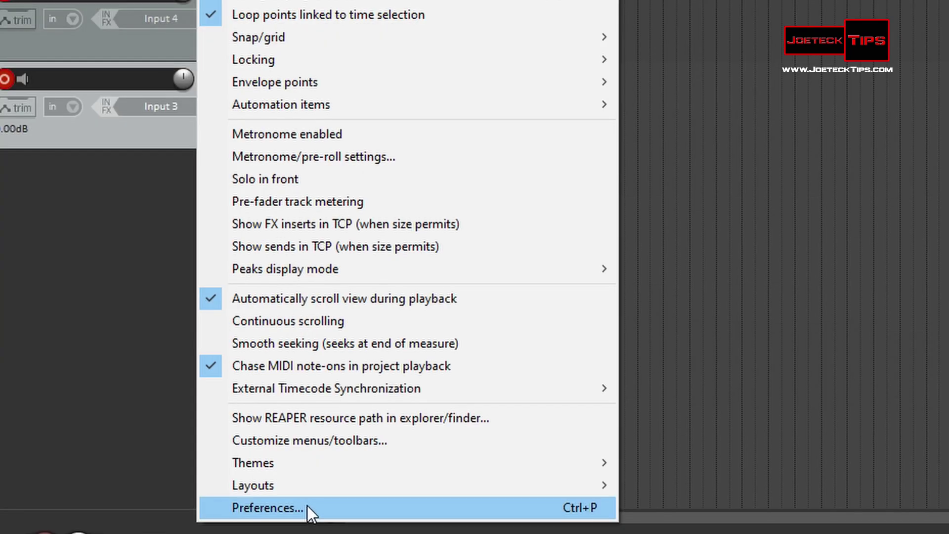
click(307, 505)
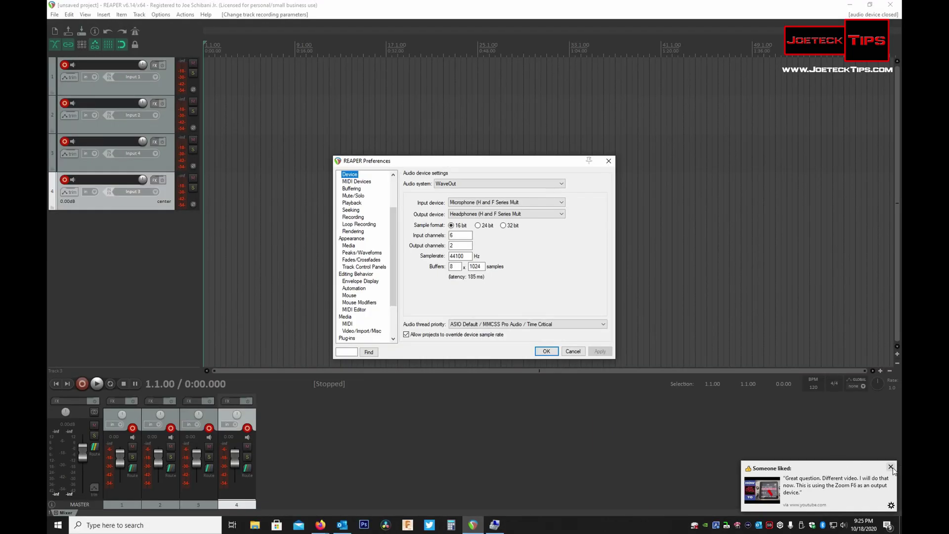
Step: Set the device's input channels back to 6 after trying 2, then confirm with OK
click(892, 468)
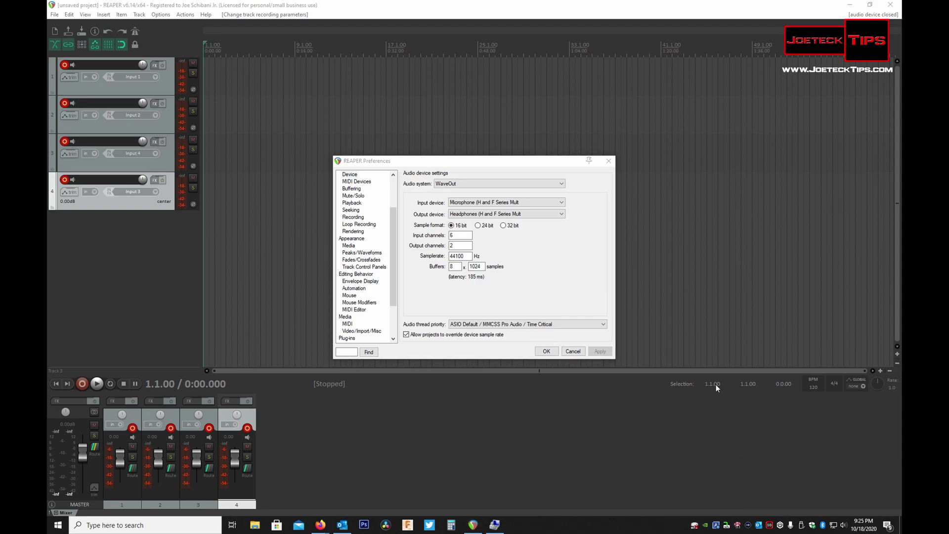
click(460, 236)
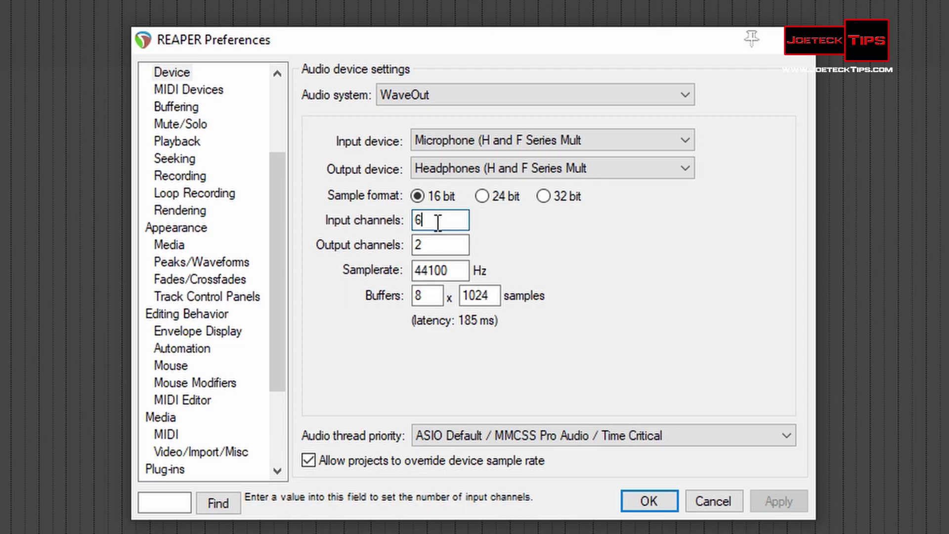
double_click(438, 223)
text(2)
drag(449, 221, 376, 230)
text(6)
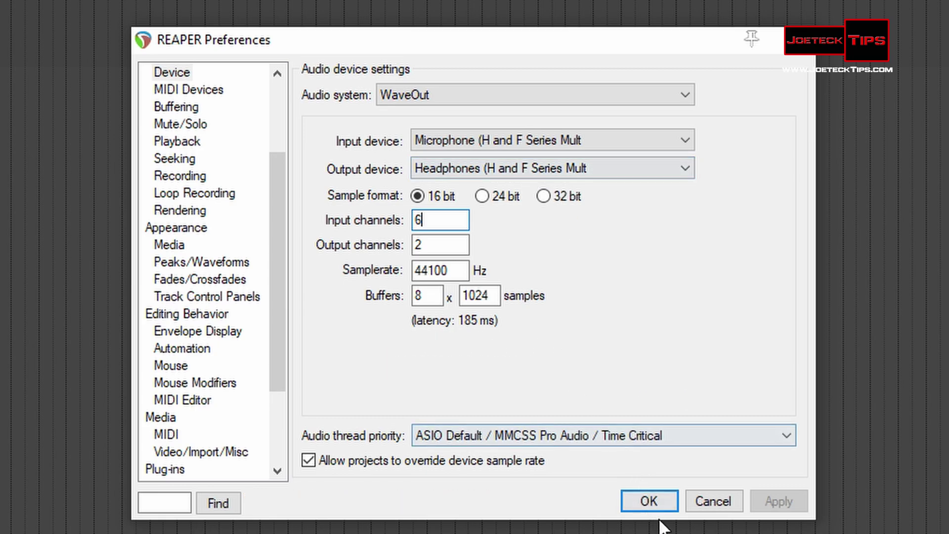
click(666, 500)
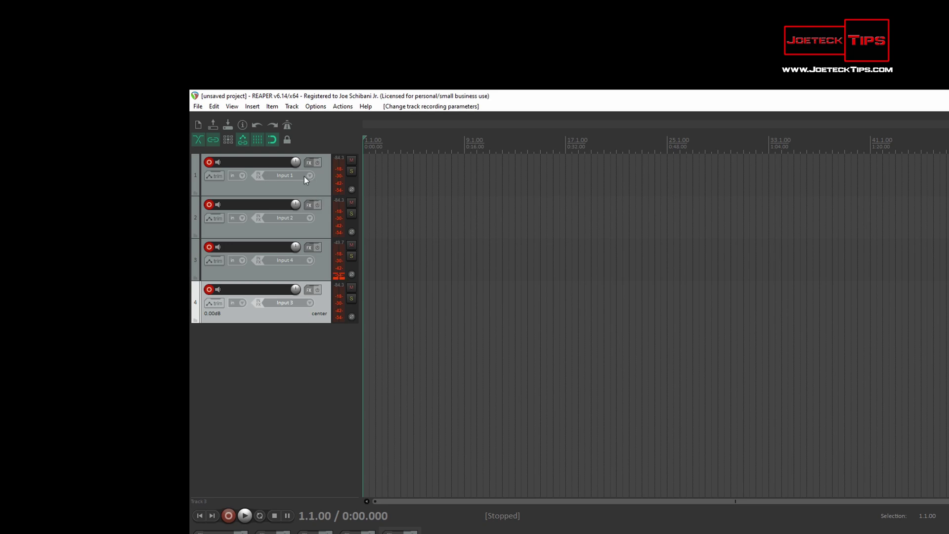
Step: Move the Input 3 track above the Input 4 track so inputs run 1–4 in order
click(309, 177)
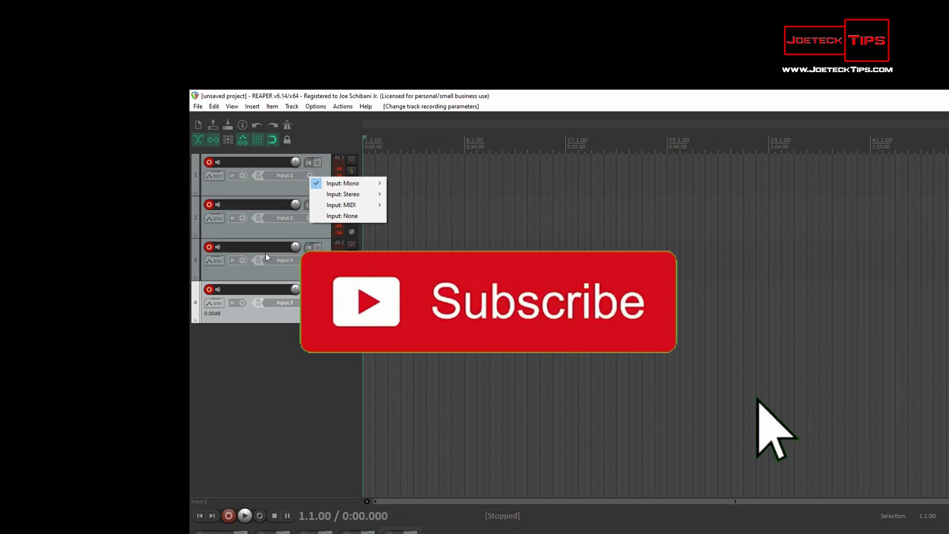
click(235, 247)
drag(236, 247, 193, 328)
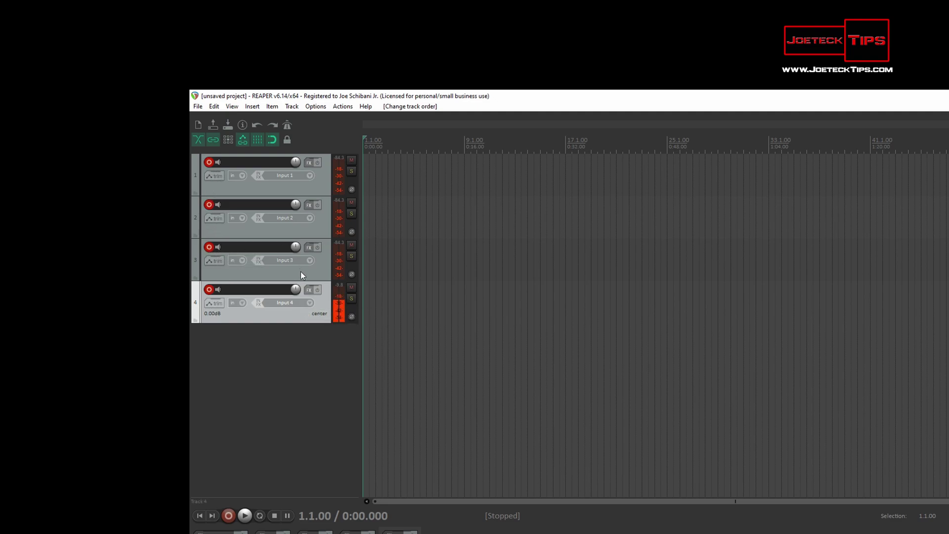
click(289, 356)
Step: Insert a fifth track and set it to record from Input 5
right_click(281, 349)
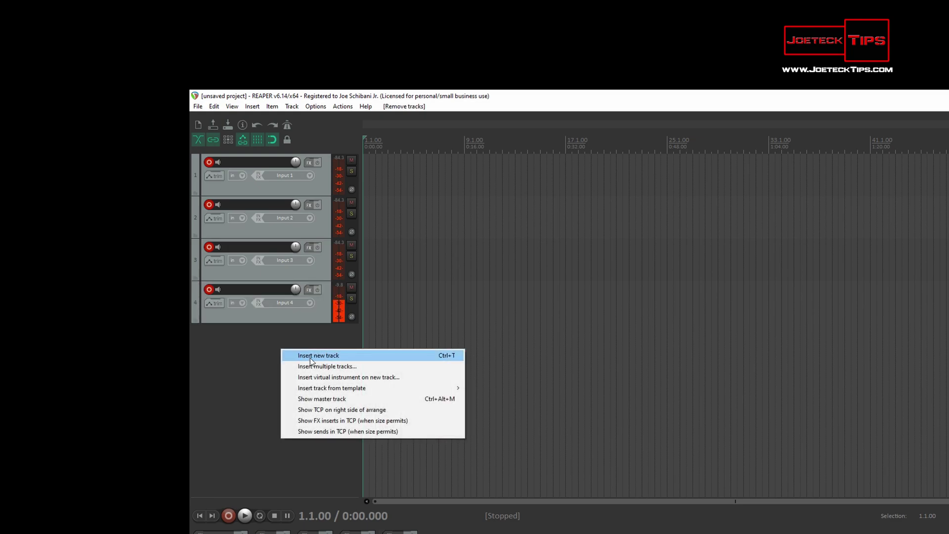
click(322, 356)
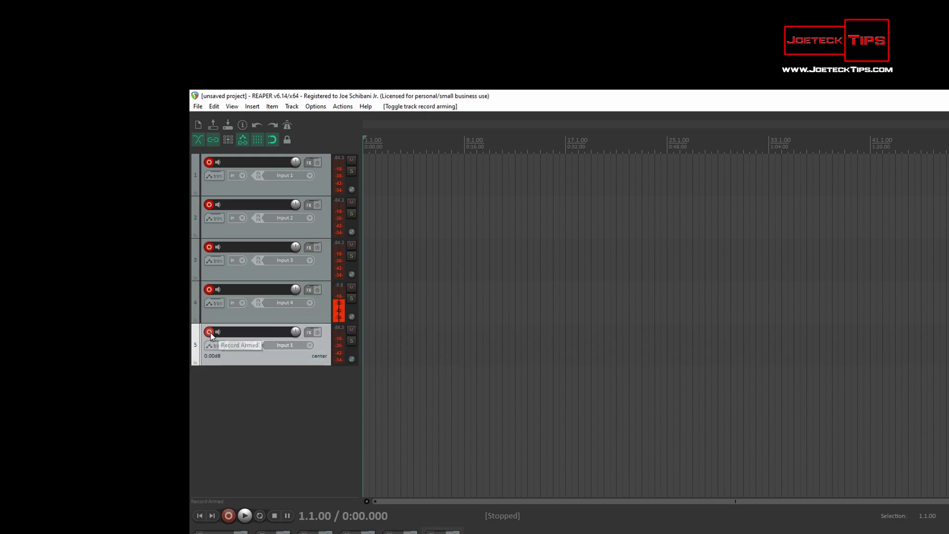
click(310, 345)
mouse_move(355, 352)
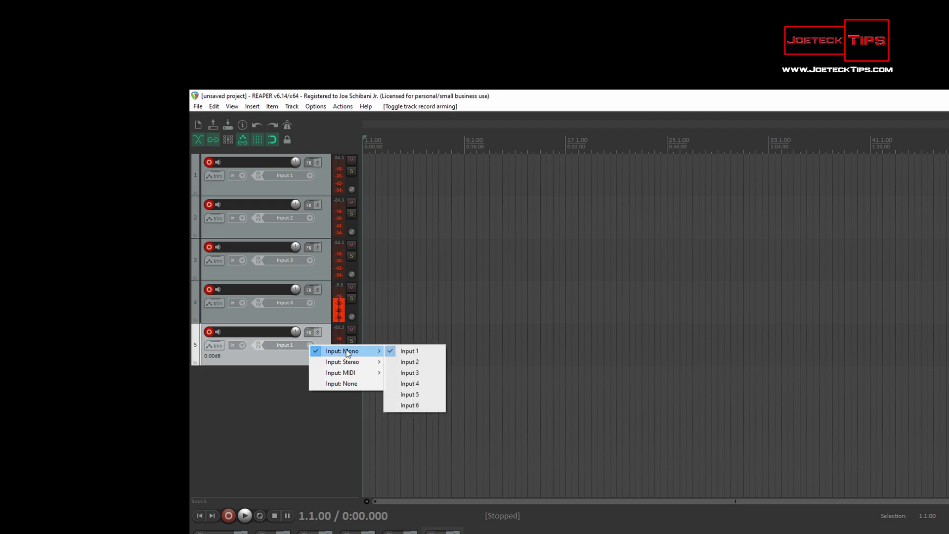
click(409, 394)
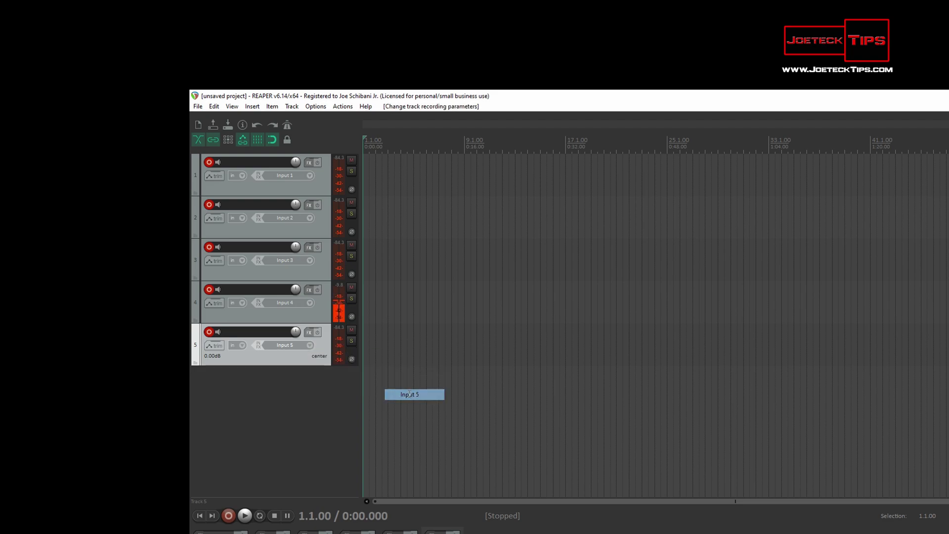
Step: Insert a record-armed sixth track set to record from Input 6
right_click(232, 387)
click(271, 393)
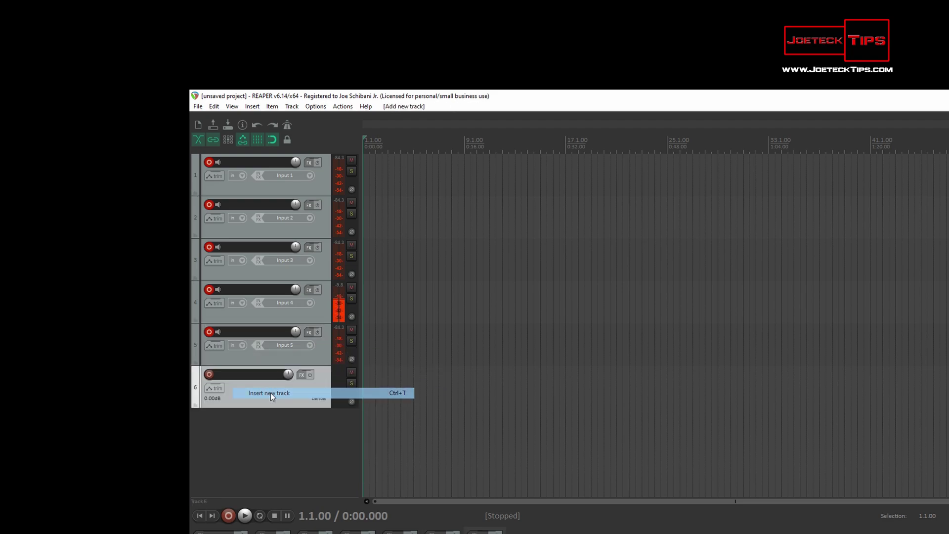
click(210, 375)
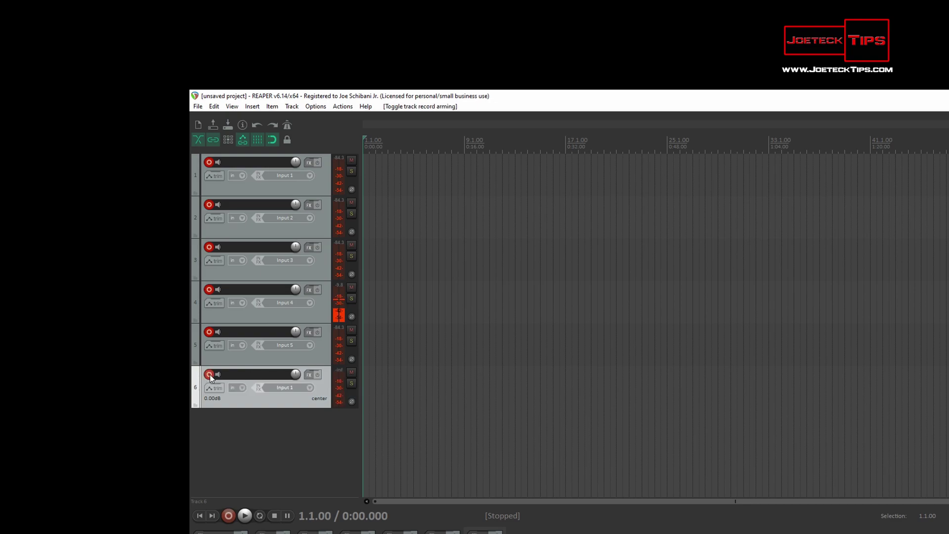
click(309, 388)
mouse_move(340, 396)
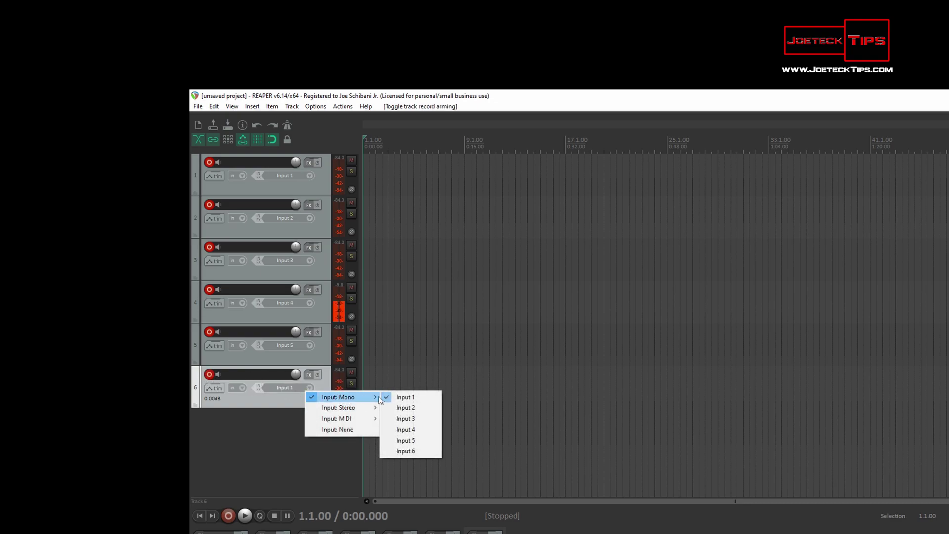
click(413, 451)
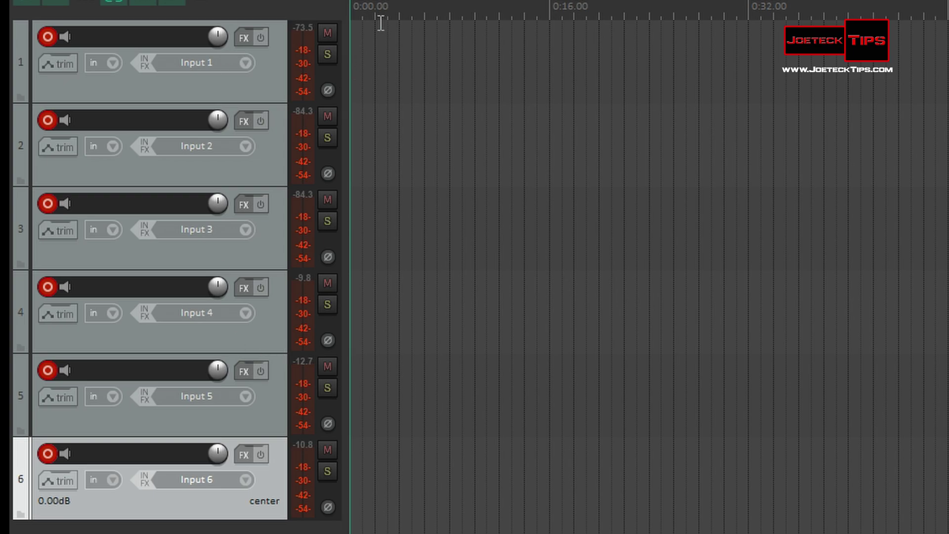
Step: Reopen Preferences with Ctrl+P and expand the output device list
key(alt+o)
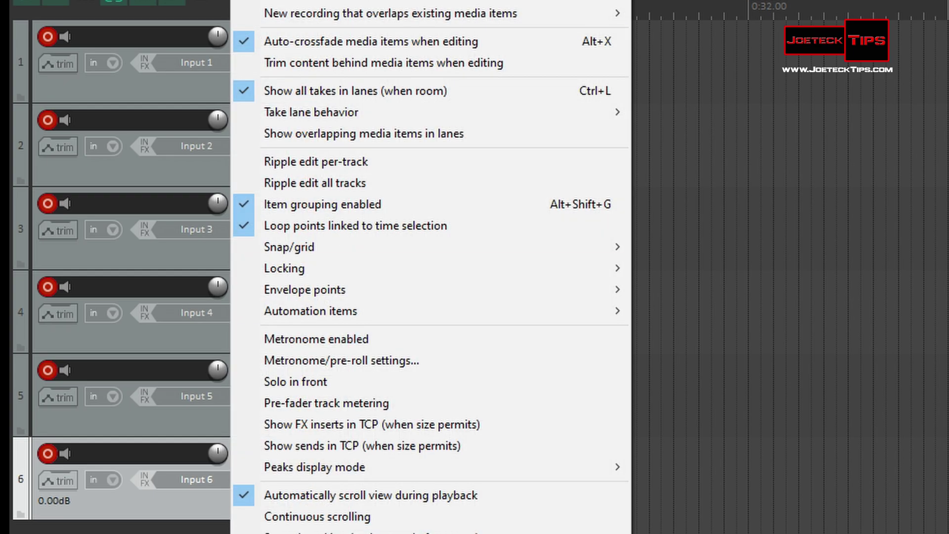
key(Escape)
key(ctrl+p)
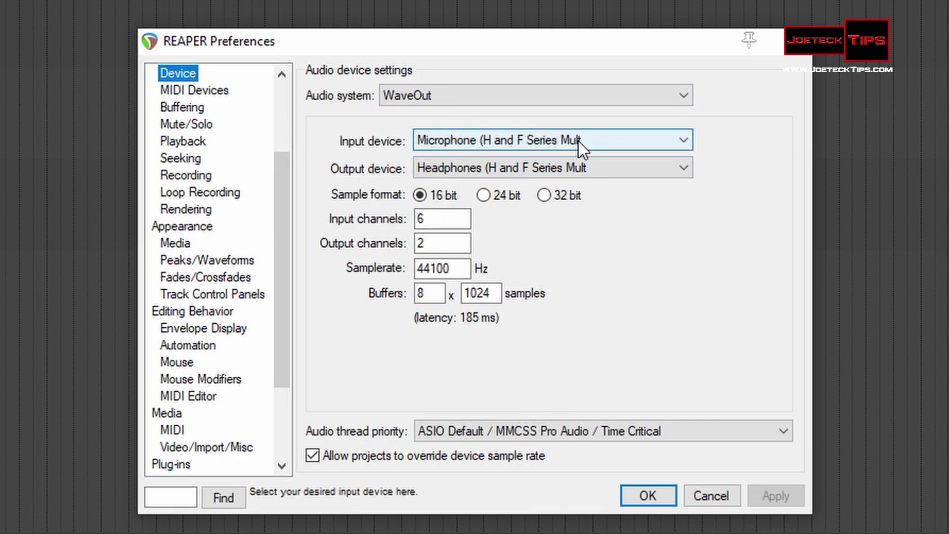
click(556, 170)
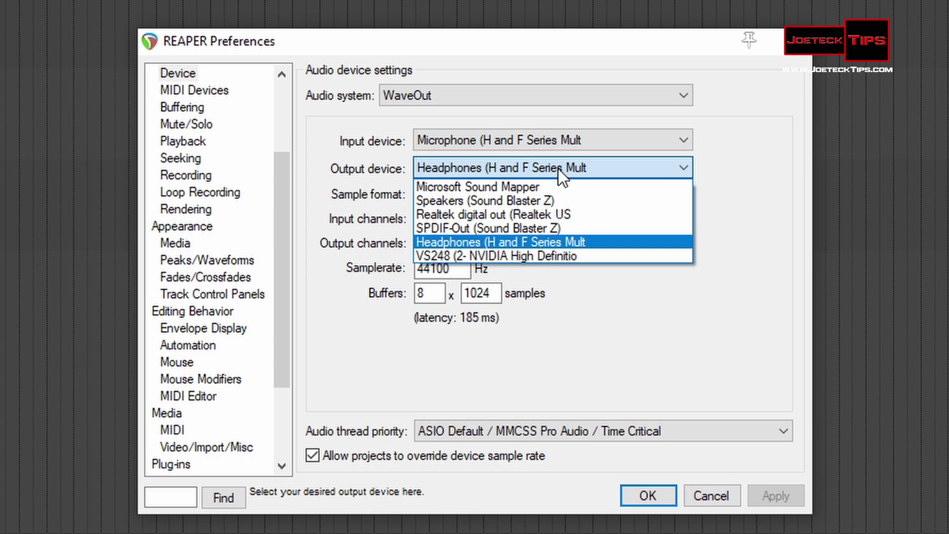
Step: Choose Speakers (Sound Blaster Z) as REAPER's output device
click(549, 201)
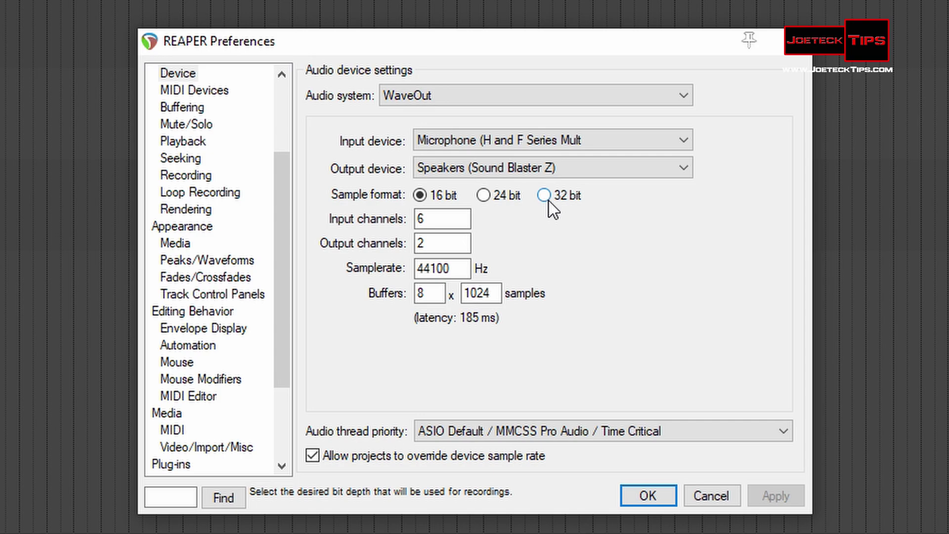